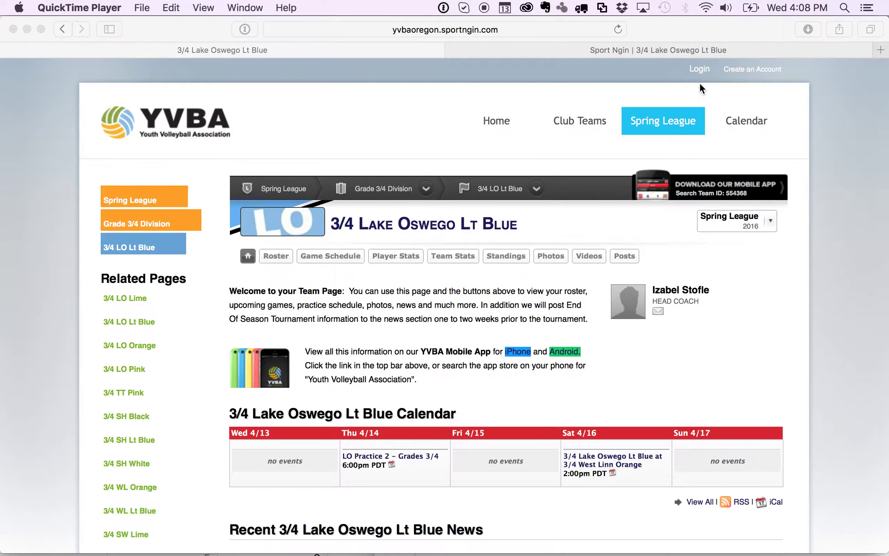
- Log in to the YVBA site through the Sport Ngin account login with the prefilled credentials
{"action": "left_click", "coordinate": [701, 69]}
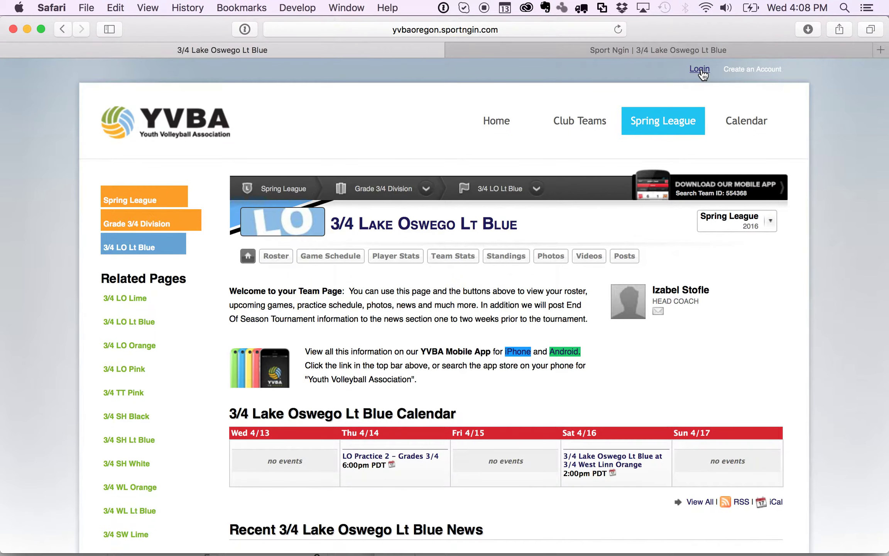
{"action": "left_click", "coordinate": [701, 70]}
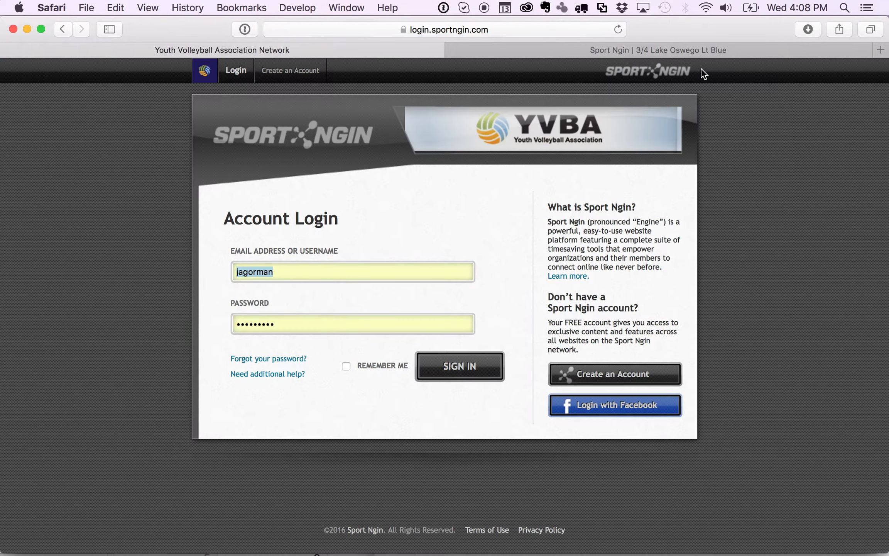
{"action": "left_click", "coordinate": [465, 367]}
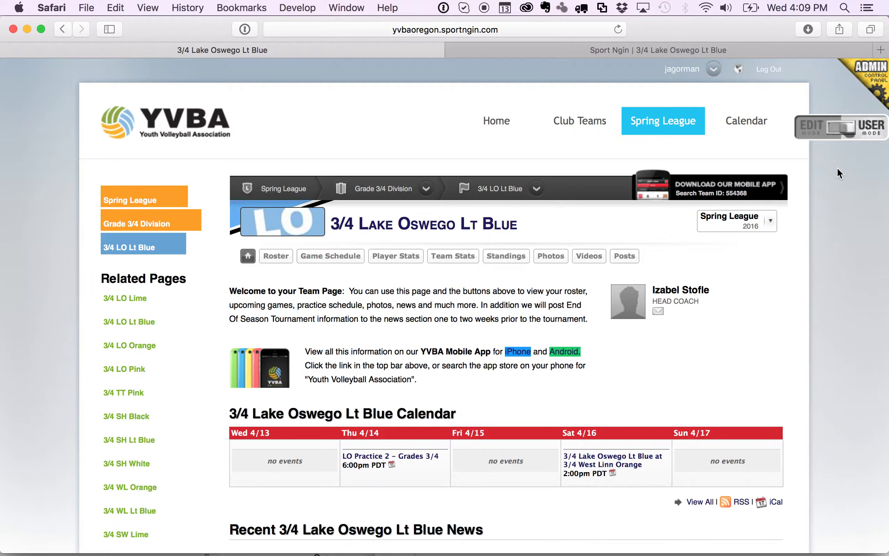
- Switch the 3/4 Lake Oswego Lt Blue team page to edit mode and open its team management
{"action": "left_click", "coordinate": [815, 129]}
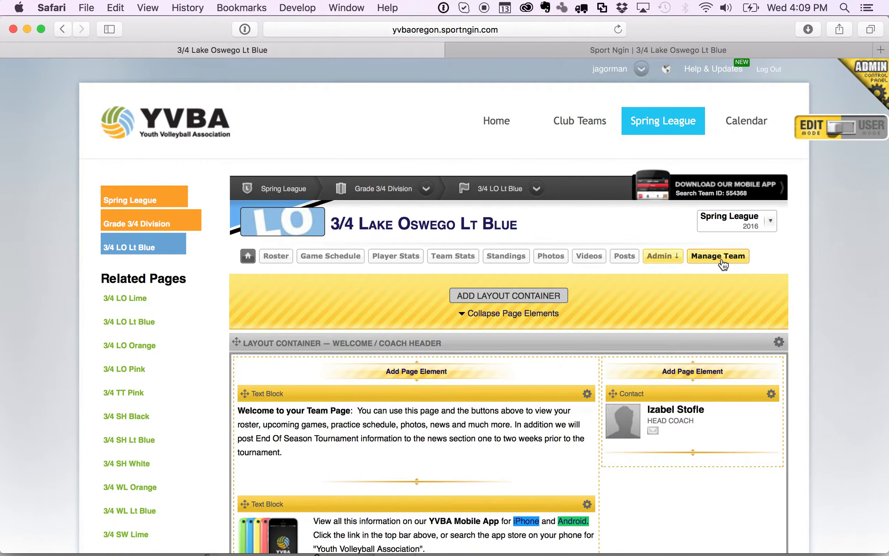
{"action": "left_click", "coordinate": [721, 261]}
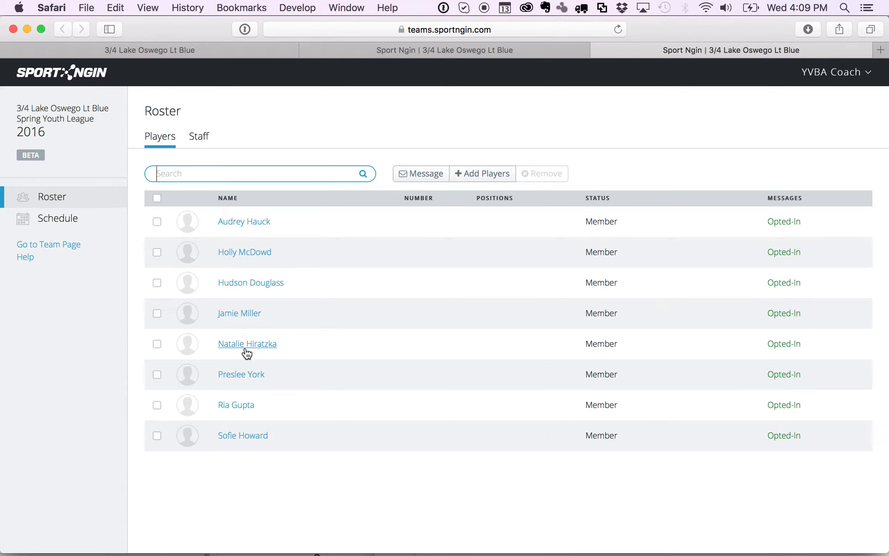
- Review the roster's staff and player lists and the April 2016 schedule as events, calendar and RSVPs
{"action": "left_click", "coordinate": [204, 138]}
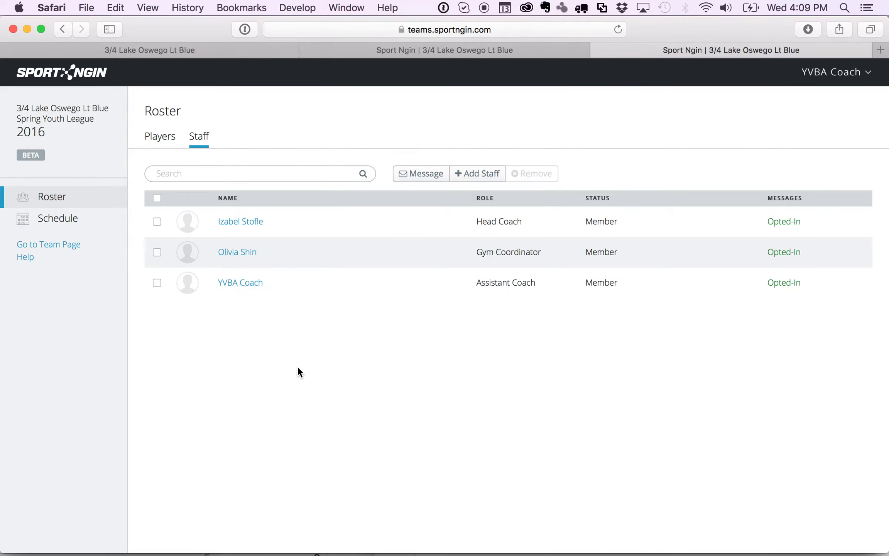
{"action": "left_click", "coordinate": [156, 139]}
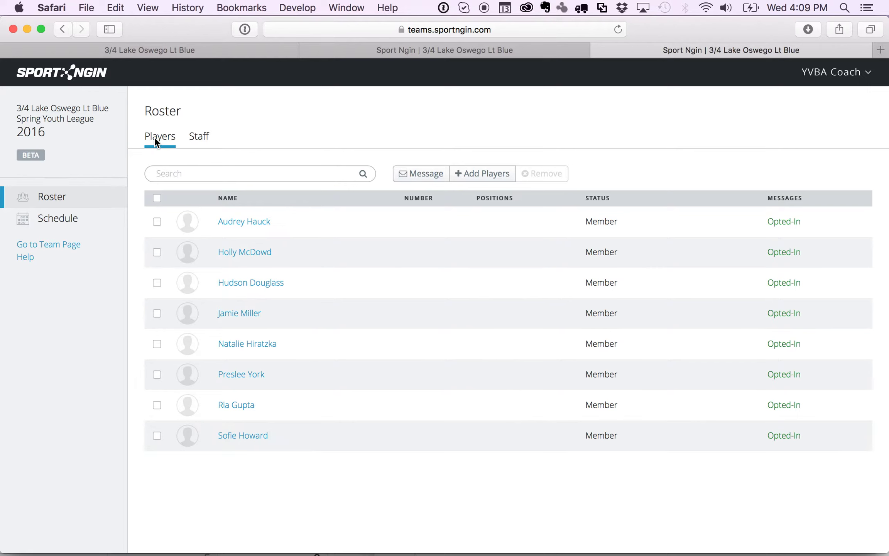
{"action": "left_click", "coordinate": [68, 223]}
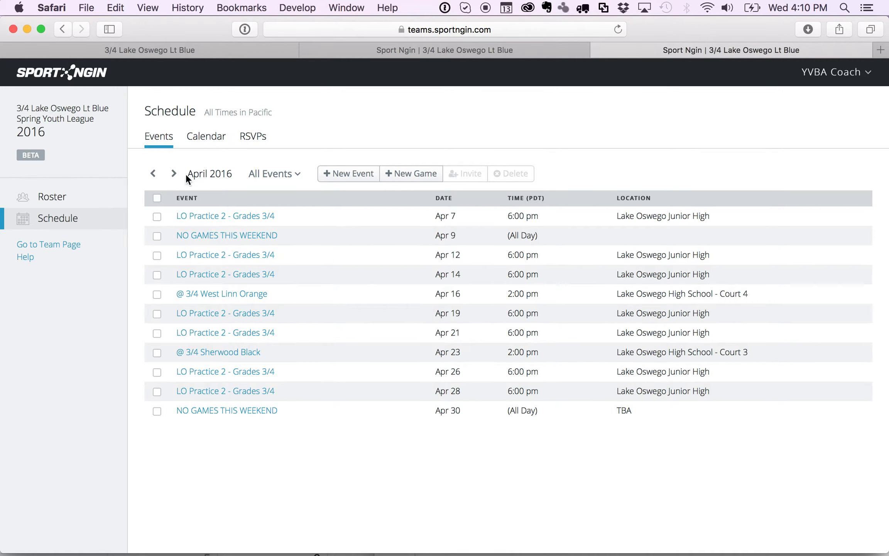
{"action": "left_click", "coordinate": [207, 137]}
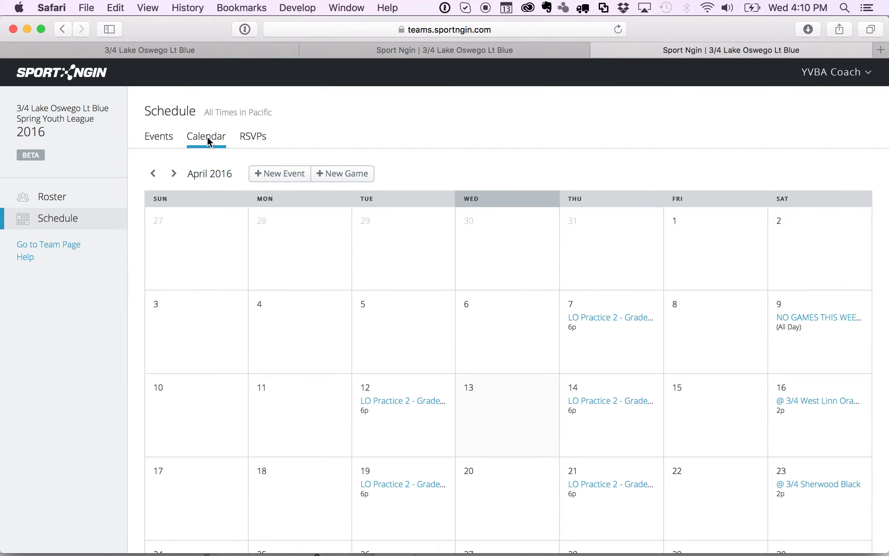
{"action": "left_click", "coordinate": [251, 138]}
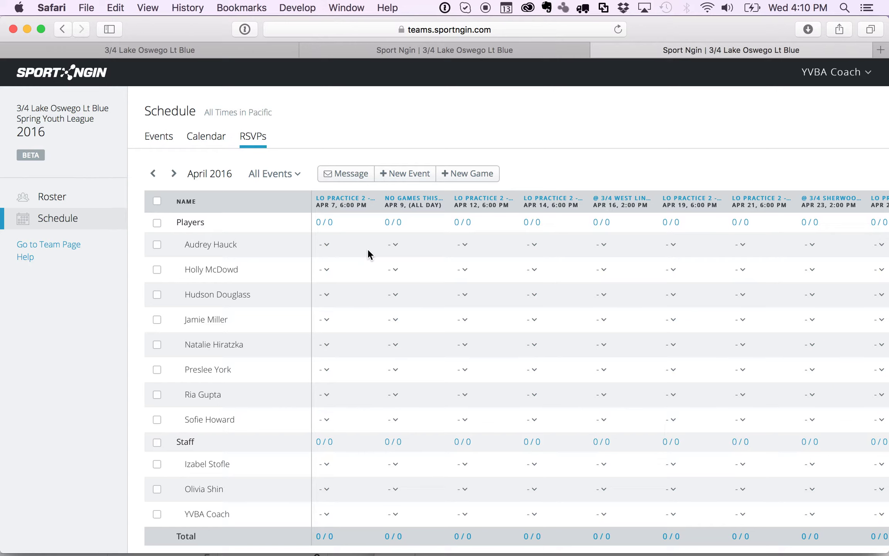
{"action": "left_click", "coordinate": [165, 139]}
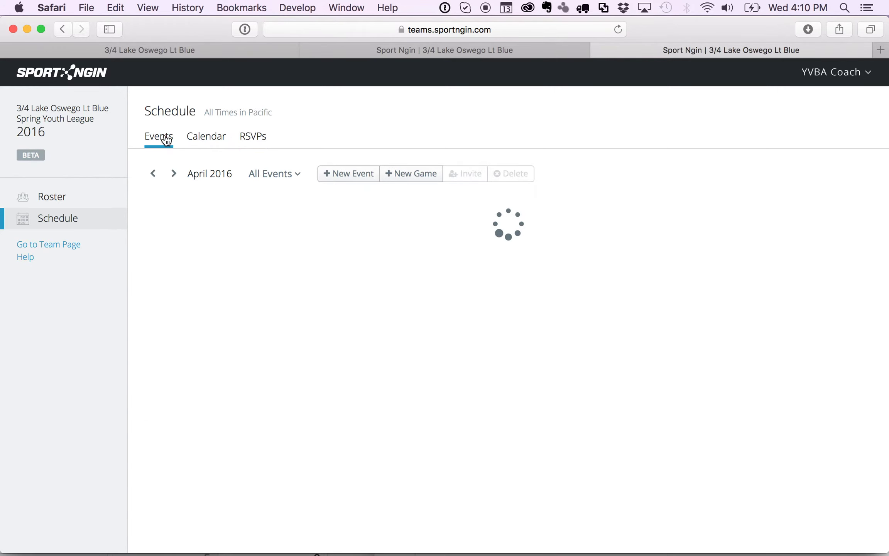
- Start a new message from the roster and address it to All Players and All Staff
{"action": "left_click", "coordinate": [59, 198]}
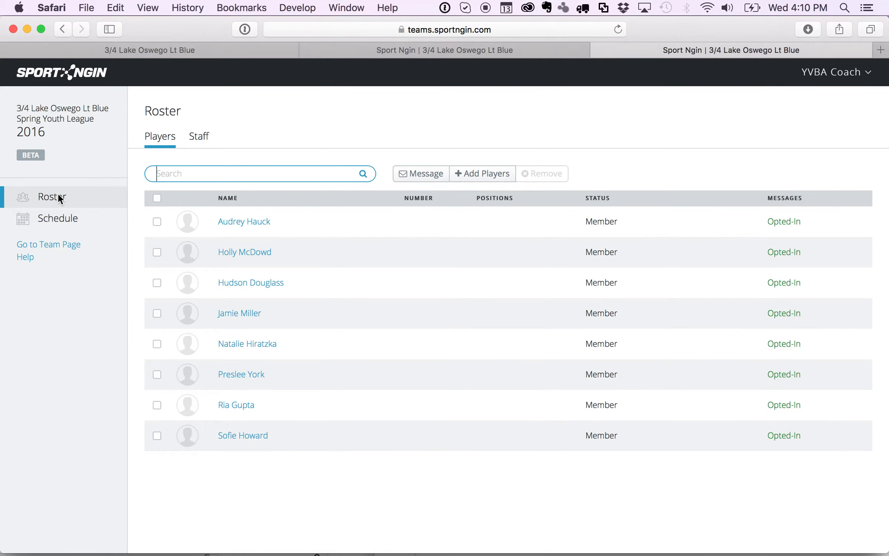
{"action": "left_click", "coordinate": [426, 174]}
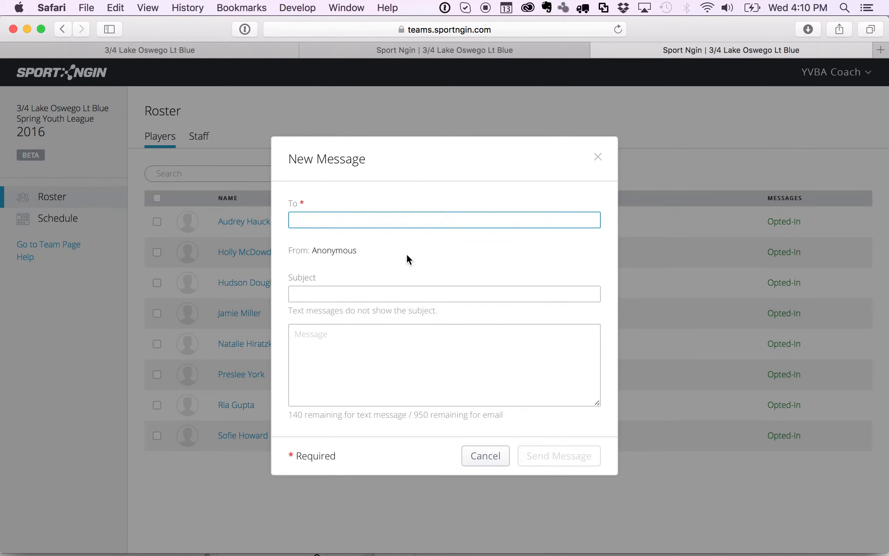
{"action": "type", "text": "a"}
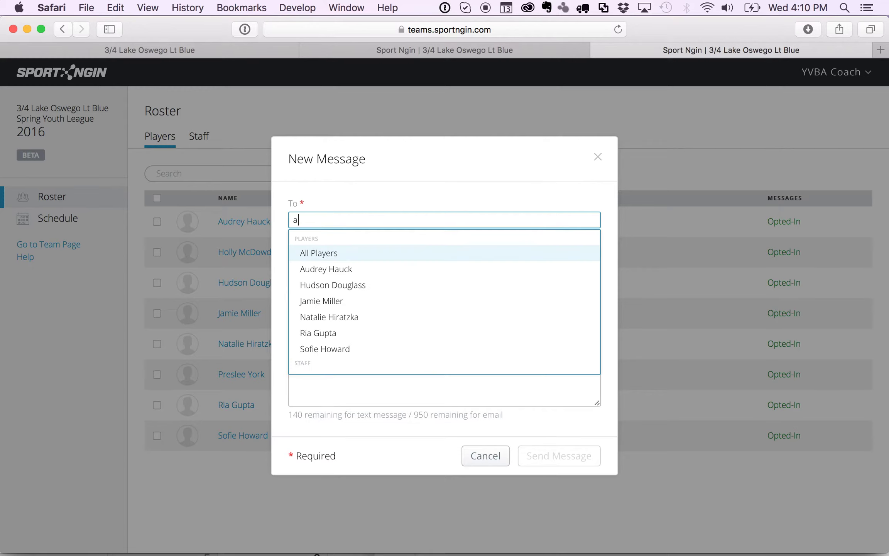
{"action": "type", "text": "ll"}
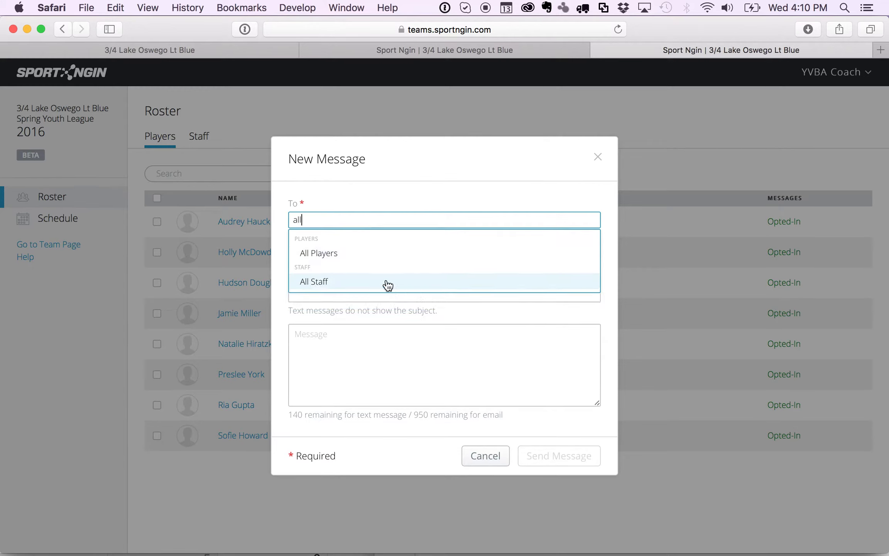
{"action": "left_click", "coordinate": [327, 255]}
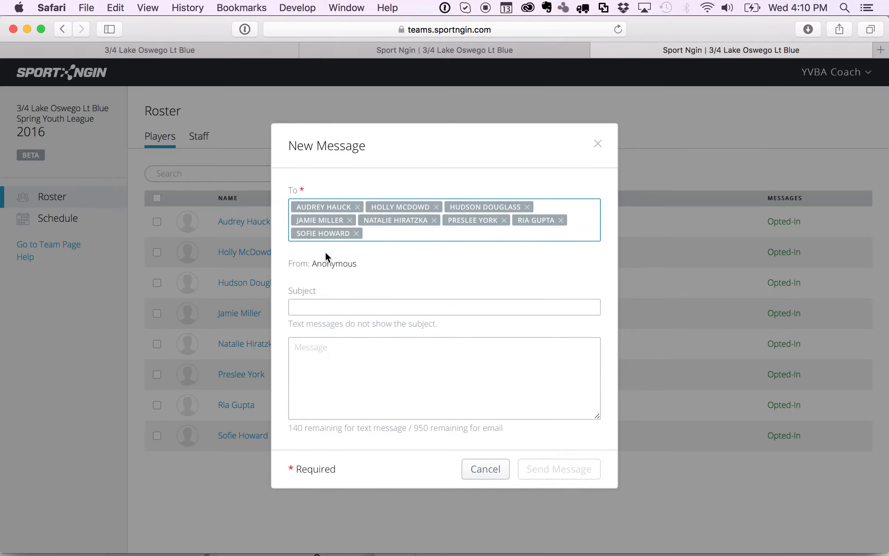
{"action": "type", "text": "all"}
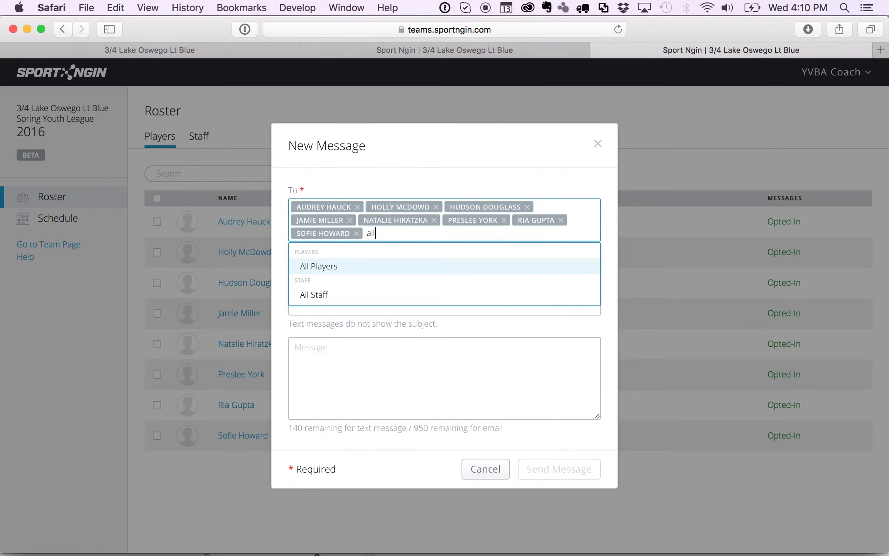
{"action": "left_click", "coordinate": [329, 295]}
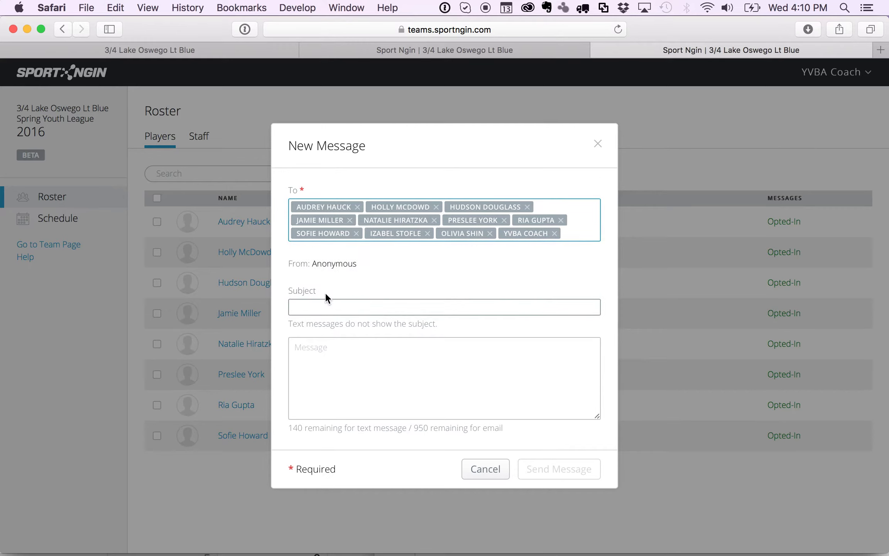
- Enter the subject "Team Message about the game" and the body "our game is at 4:00", and cancel the message without sending
{"action": "left_click", "coordinate": [328, 311]}
{"action": "type", "text": "Team "}
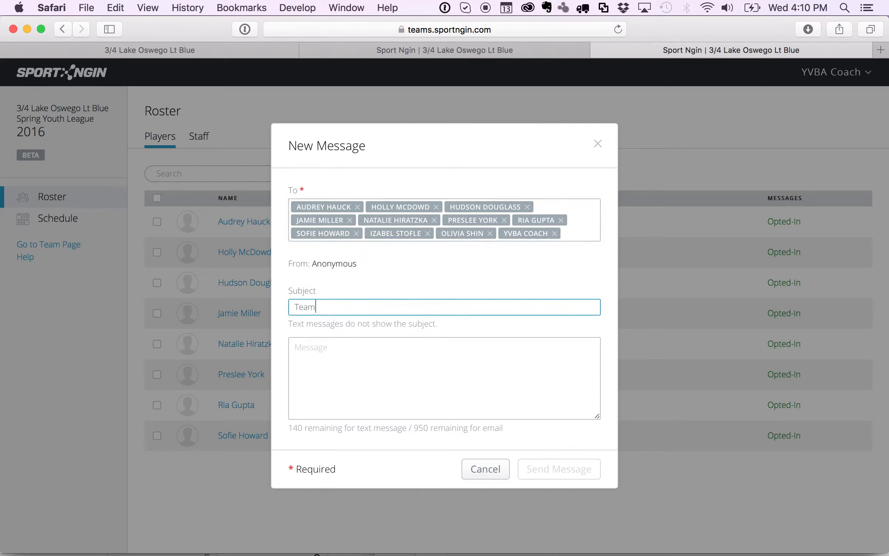
{"action": "type", "text": "Message about the game"}
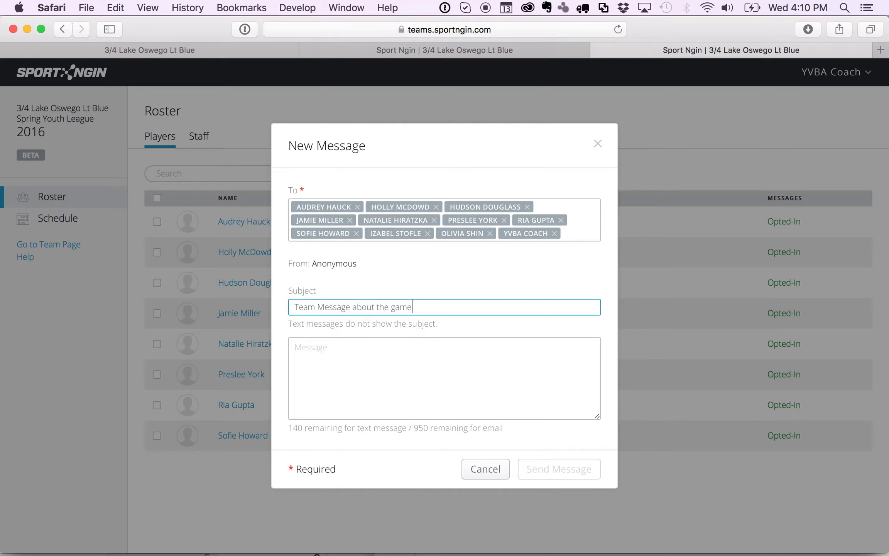
{"action": "left_click", "coordinate": [351, 372]}
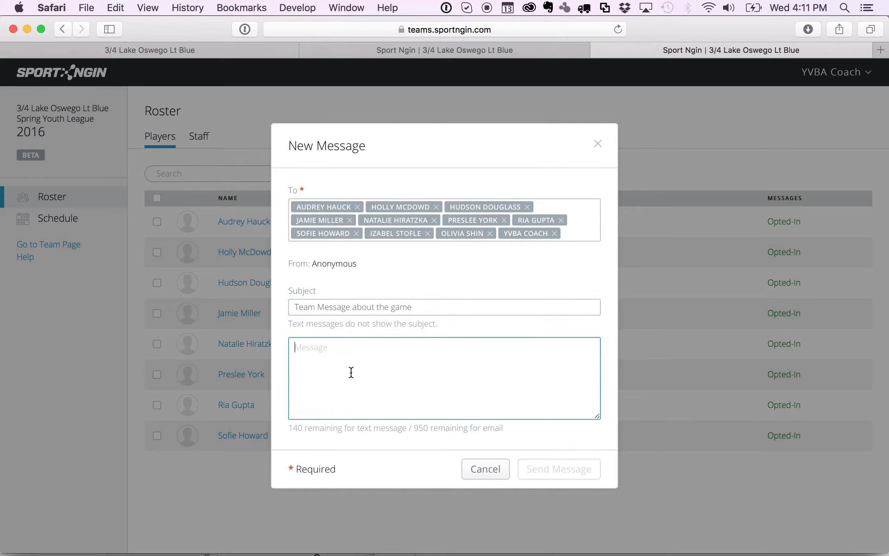
{"action": "type", "text": "our"}
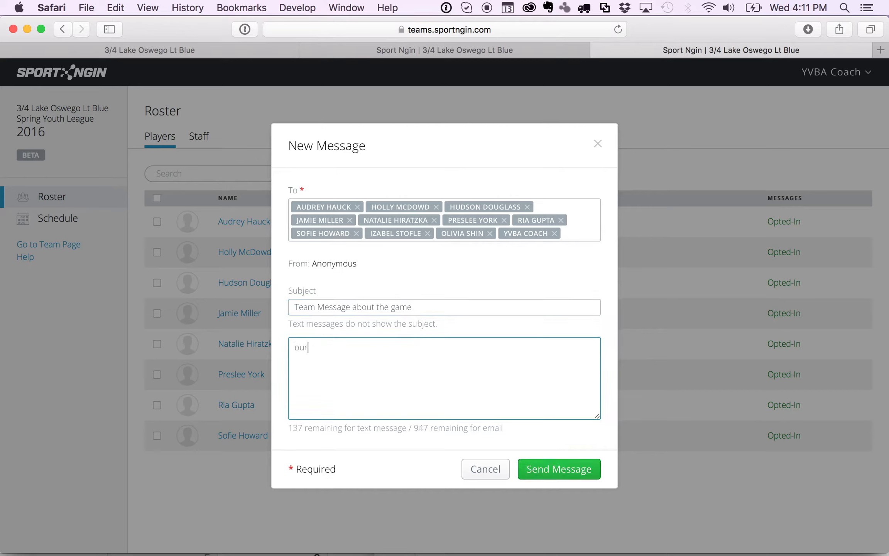
{"action": "type", "text": " game is at 4:00"}
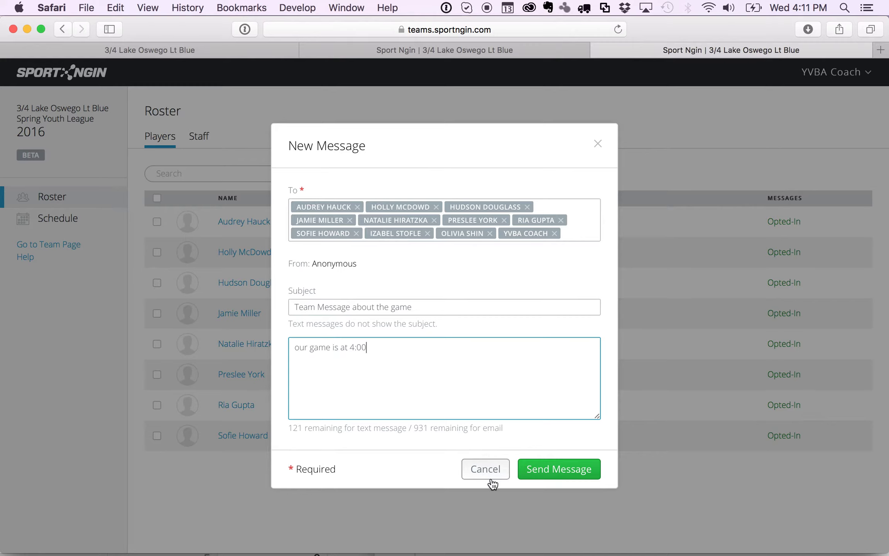
{"action": "left_click", "coordinate": [486, 469]}
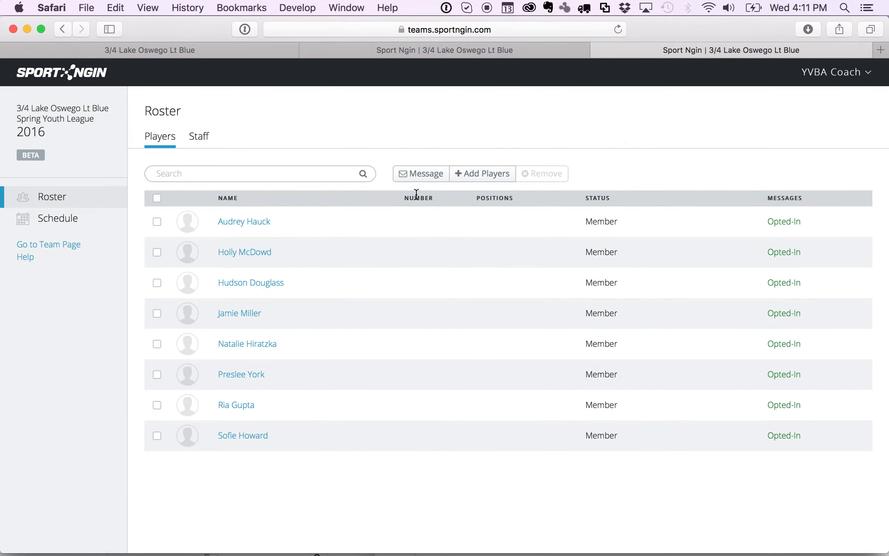
- Address a new message to only the first player on the roster and cancel it without sending
{"action": "left_click", "coordinate": [425, 176]}
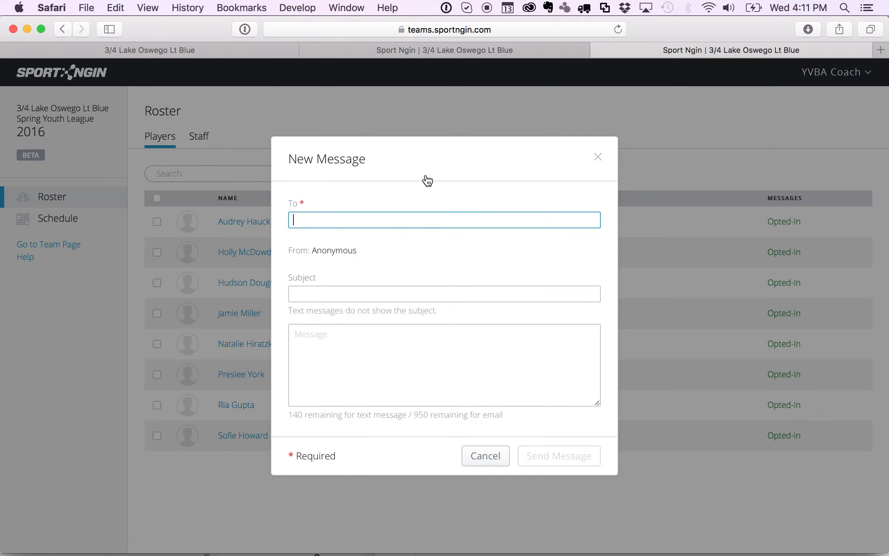
{"action": "type", "text": "andre"}
{"action": "key", "text": "BackSpace"}
{"action": "key", "text": "BackSpace"}
{"action": "key", "text": "BackSpace"}
{"action": "key", "text": "BackSpace"}
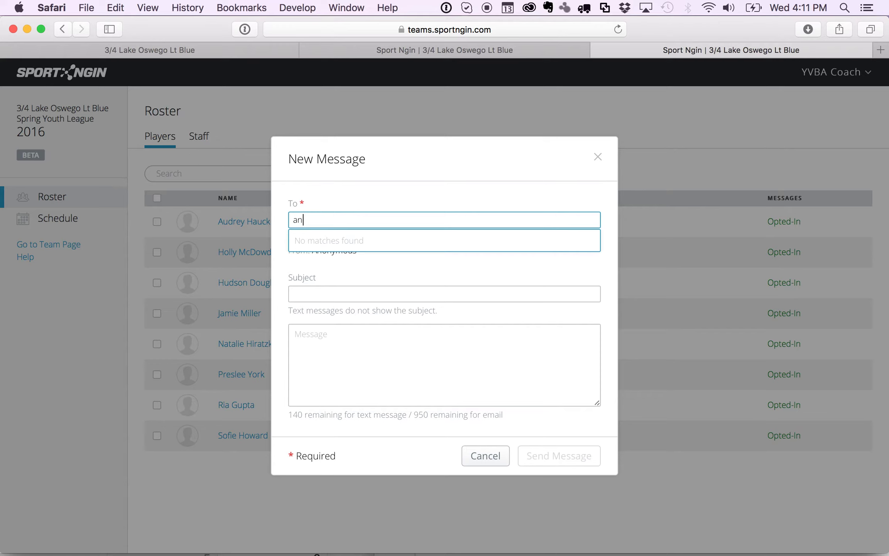
{"action": "type", "text": "udre"}
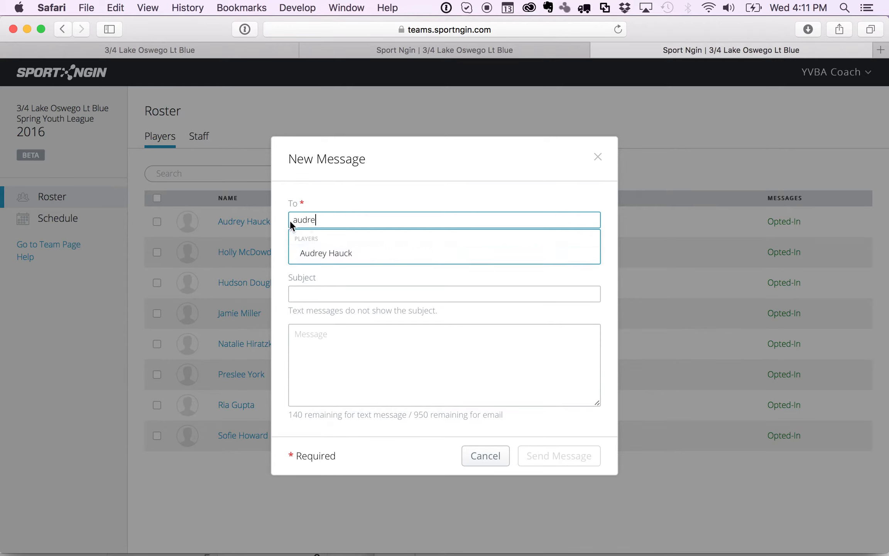
{"action": "left_click", "coordinate": [343, 254]}
{"action": "left_click", "coordinate": [334, 296]}
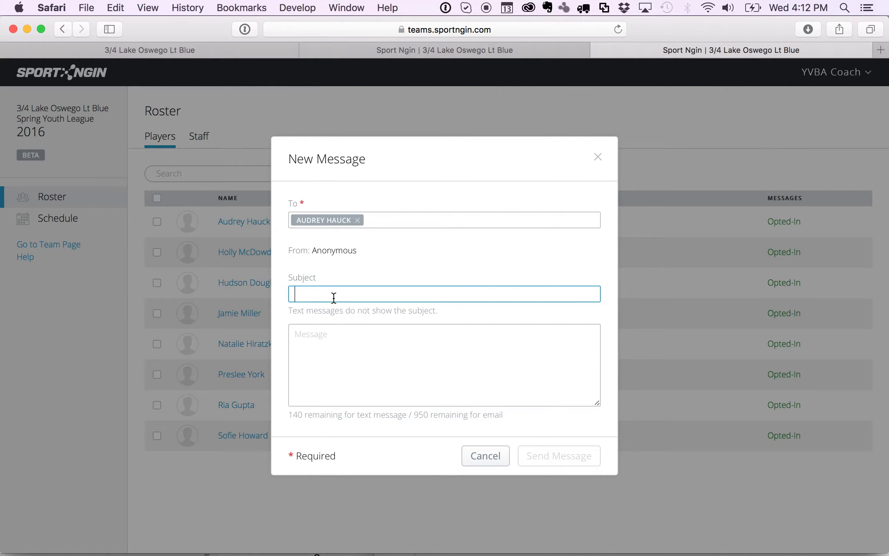
{"action": "left_click", "coordinate": [485, 457]}
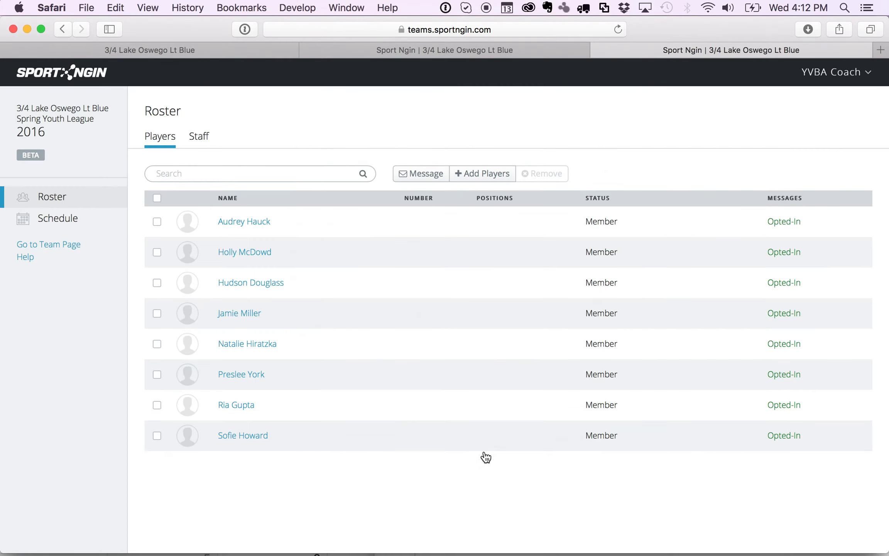
- Check the roster's staff list and return to the player list
{"action": "left_click", "coordinate": [204, 135]}
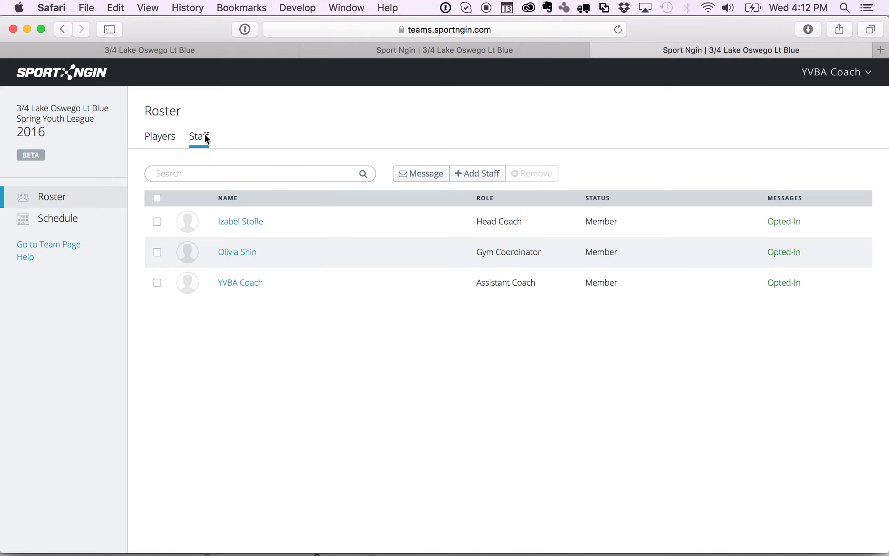
{"action": "left_click", "coordinate": [156, 140]}
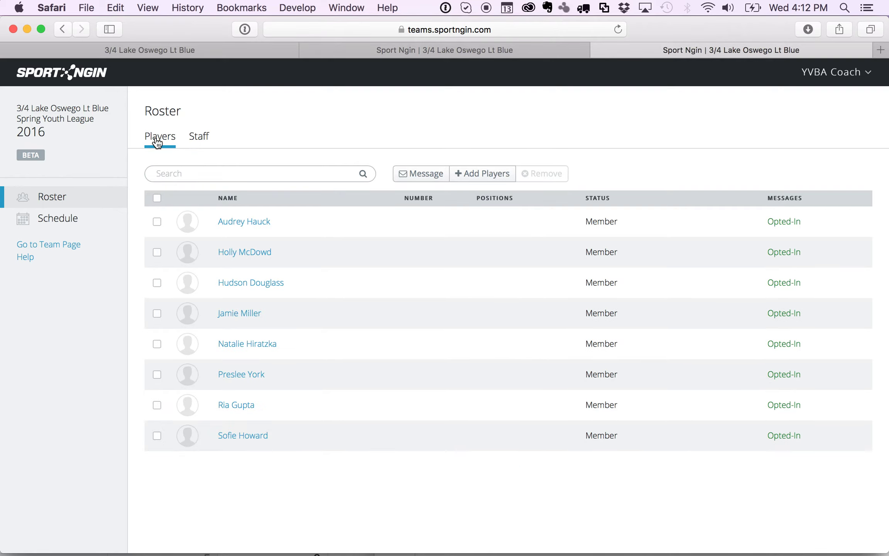
- Open the team schedule and start an invitation for the April 16 game against 3/4 West Linn Orange
{"action": "left_click", "coordinate": [56, 220]}
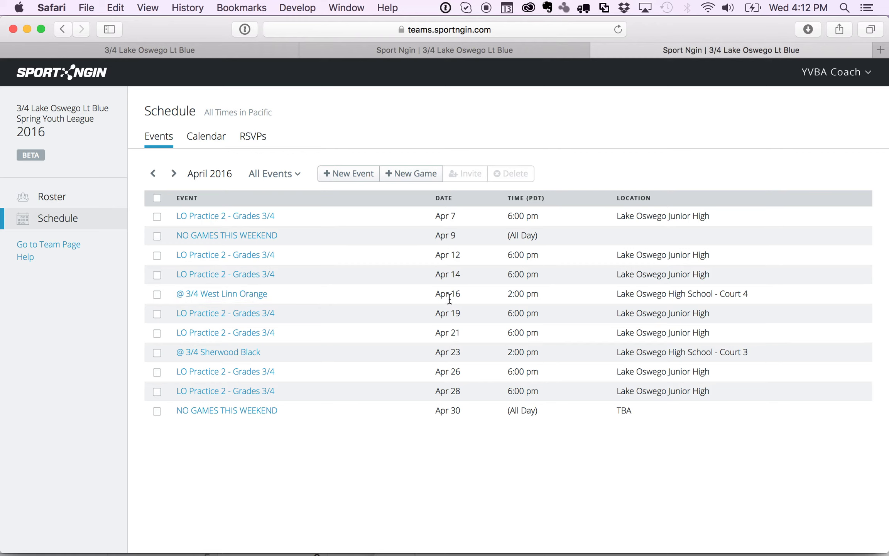
{"action": "left_click", "coordinate": [156, 297]}
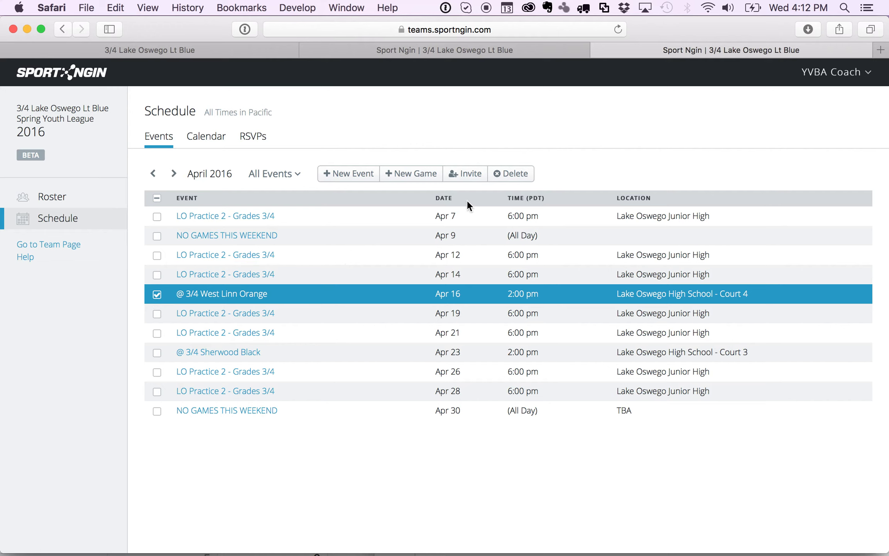
{"action": "left_click", "coordinate": [472, 174]}
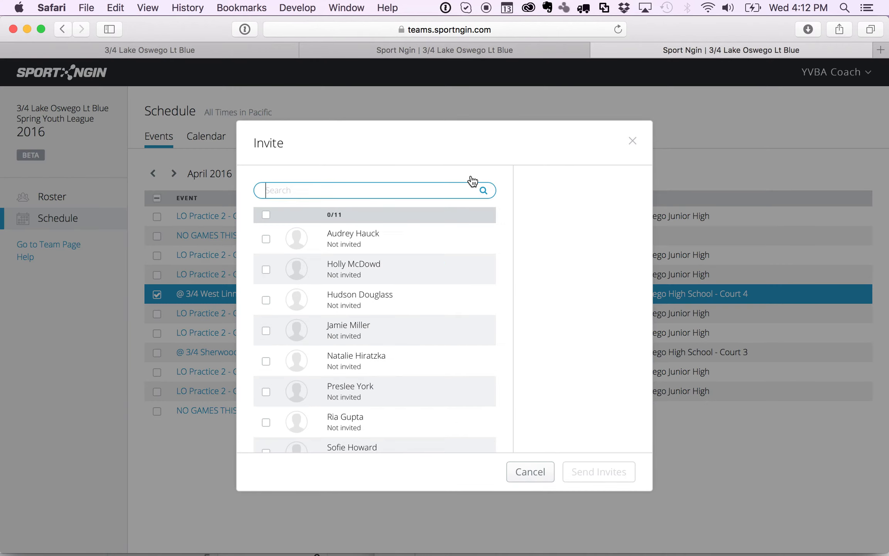
- Select all eight players as invitees, leaving out the three staff entries, and send the game invites
{"action": "left_click", "coordinate": [267, 239]}
{"action": "left_click", "coordinate": [267, 269]}
{"action": "left_click", "coordinate": [267, 301]}
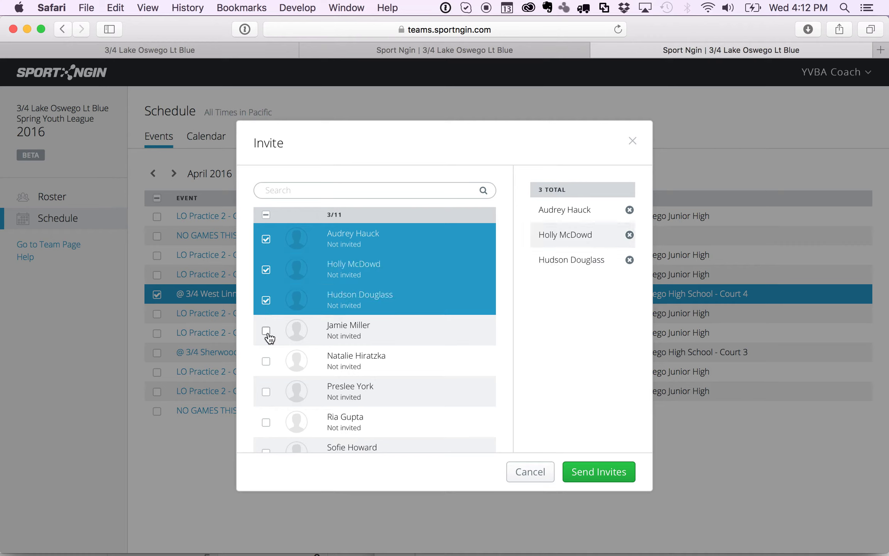
{"action": "left_click", "coordinate": [266, 331]}
{"action": "left_click", "coordinate": [266, 361]}
{"action": "left_click", "coordinate": [266, 393]}
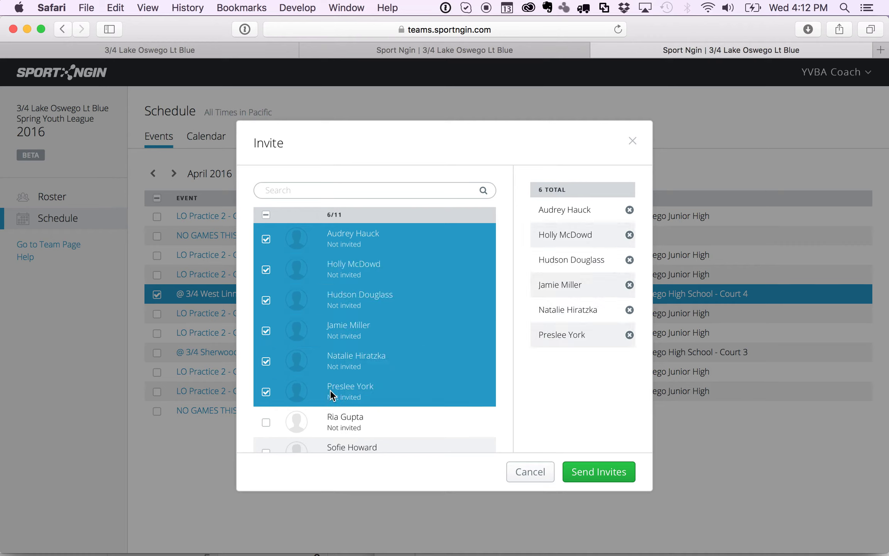
{"action": "scroll", "coordinate": [330, 390], "scroll_direction": "down", "scroll_amount": 4}
{"action": "left_click", "coordinate": [266, 300]}
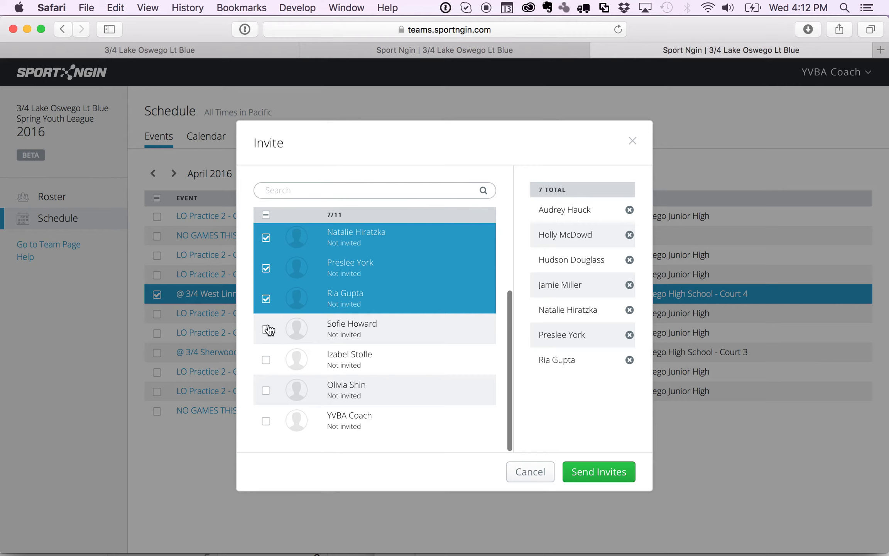
{"action": "left_click", "coordinate": [266, 330]}
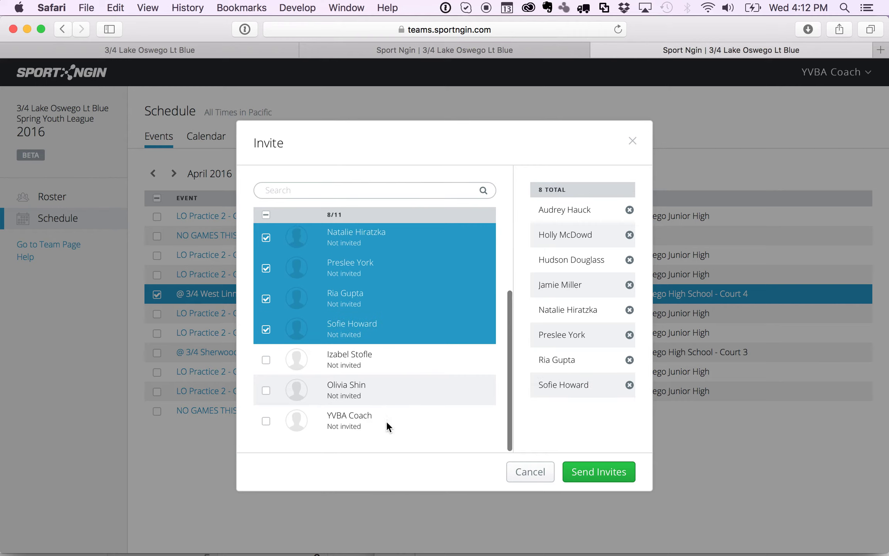
{"action": "left_click", "coordinate": [614, 474]}
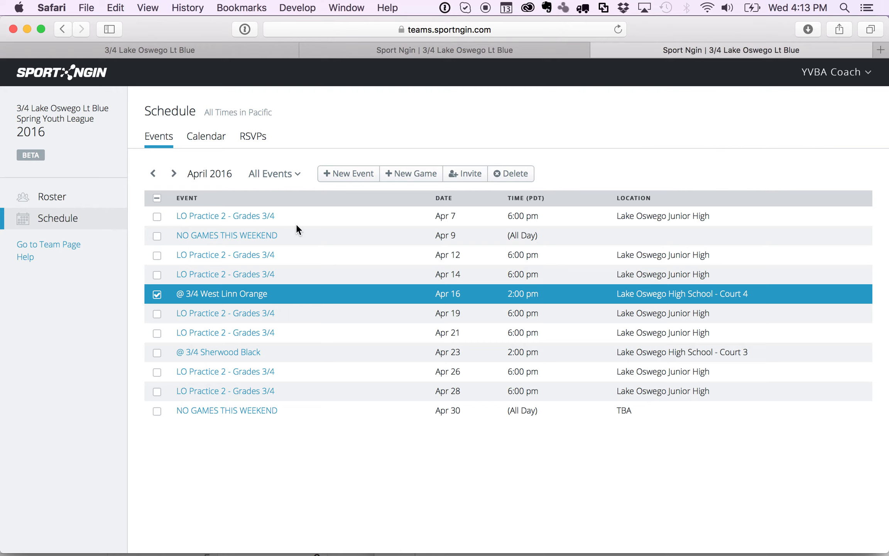
- Review the April RSVPs for the April 16 game and check the invite option for the last two staff entries
{"action": "left_click", "coordinate": [258, 136]}
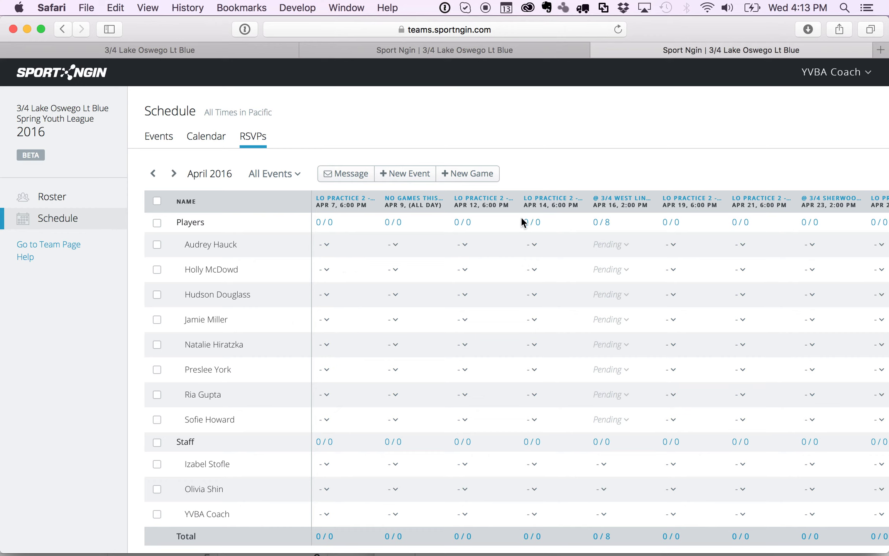
{"action": "scroll", "coordinate": [624, 210], "scroll_direction": "down", "scroll_amount": 2}
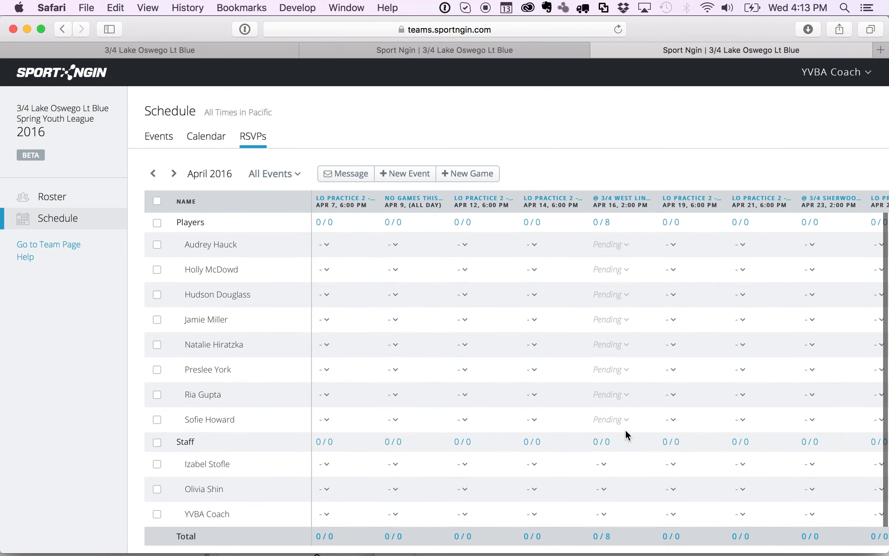
{"action": "scroll", "coordinate": [625, 429], "scroll_direction": "down", "scroll_amount": 1}
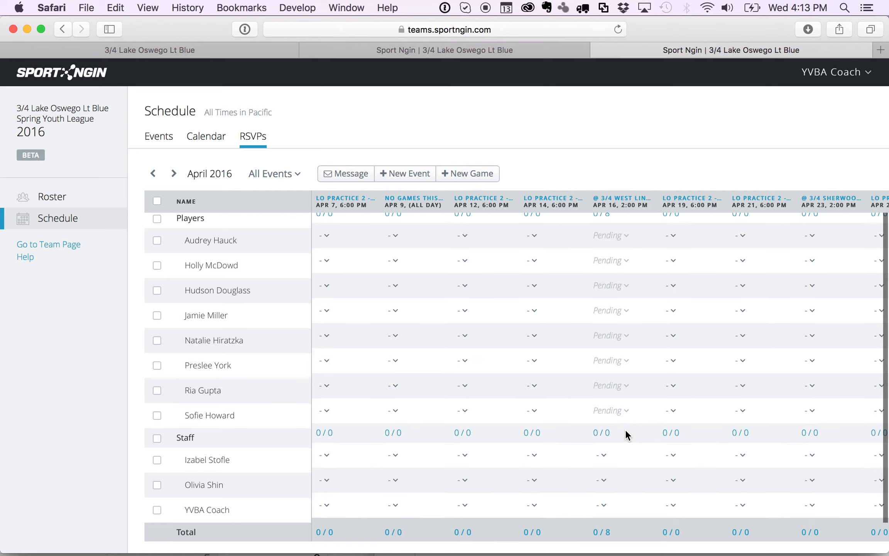
{"action": "left_click", "coordinate": [605, 509]}
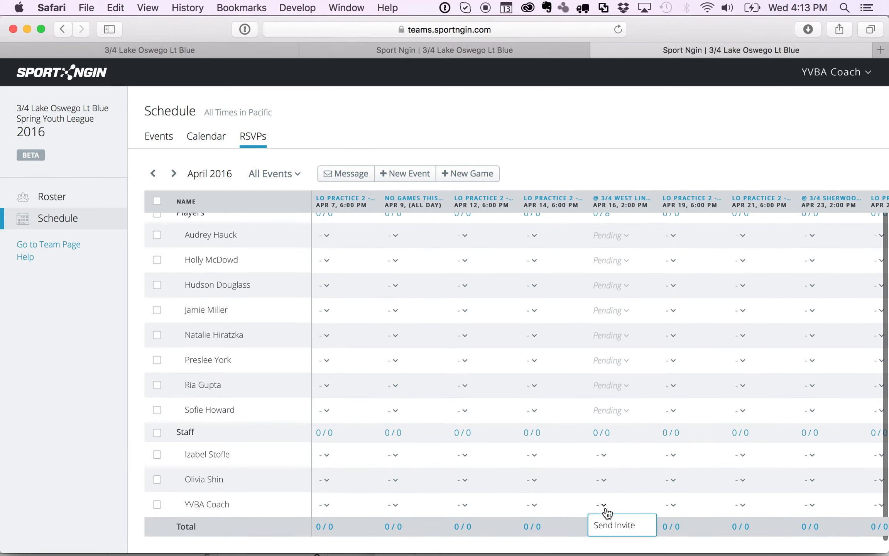
{"action": "left_click", "coordinate": [604, 481]}
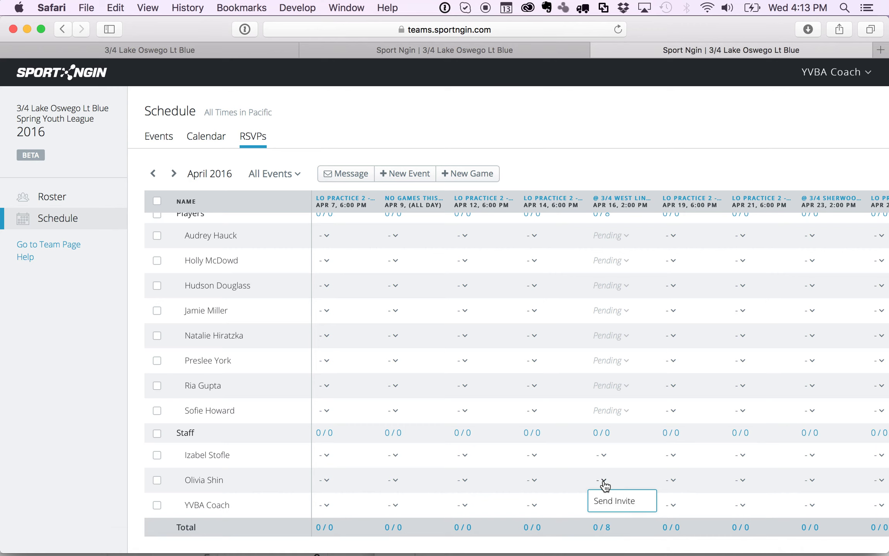
{"action": "scroll", "coordinate": [636, 285], "scroll_direction": "up", "scroll_amount": 1}
{"action": "scroll", "coordinate": [635, 280], "scroll_direction": "up", "scroll_amount": 1}
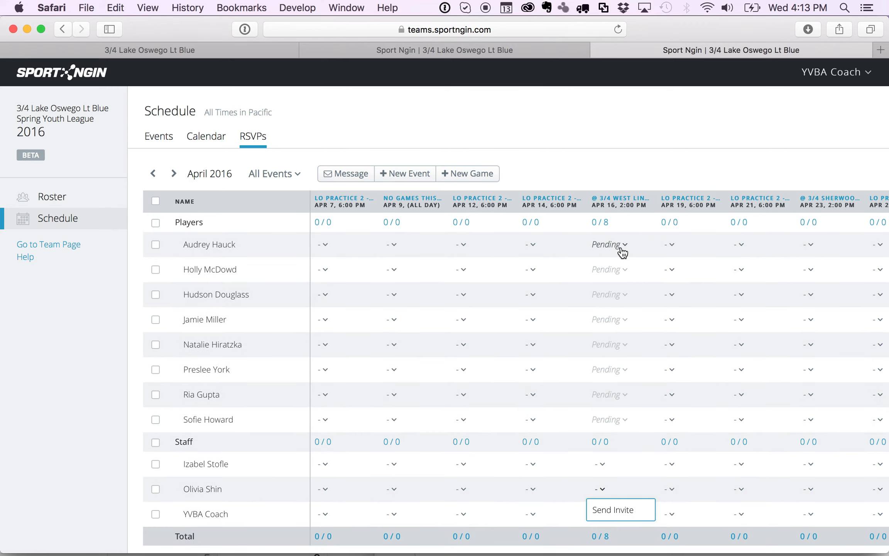
- Return to the roster, go to the team page and switch it from edit mode to user mode
{"action": "left_click", "coordinate": [65, 197]}
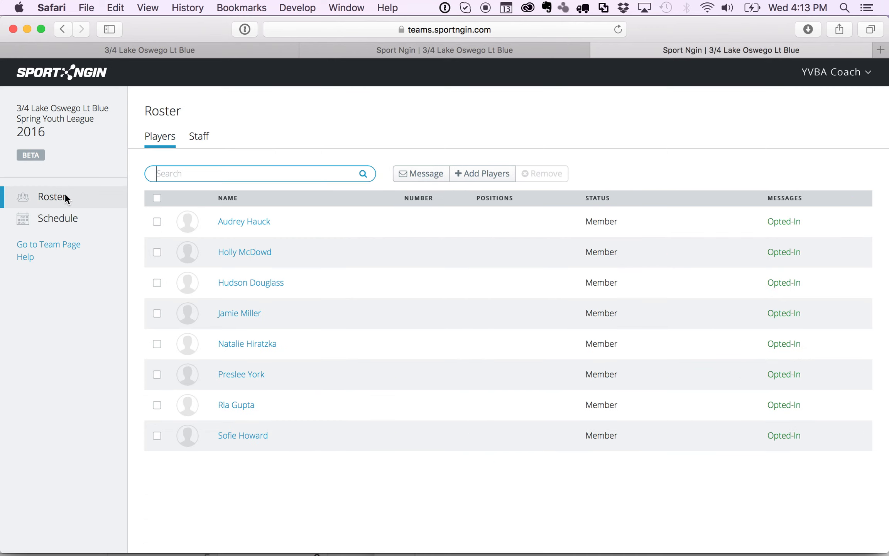
{"action": "left_click", "coordinate": [67, 245]}
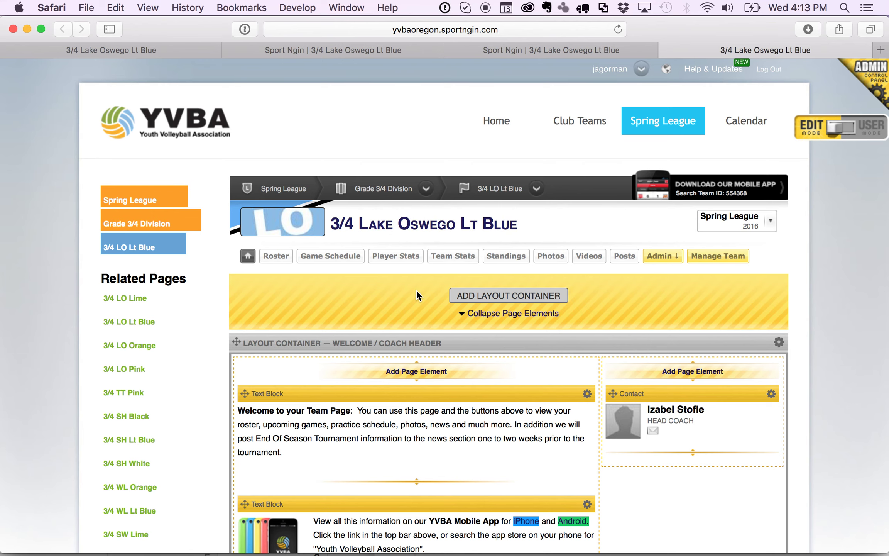
{"action": "left_click", "coordinate": [879, 131]}
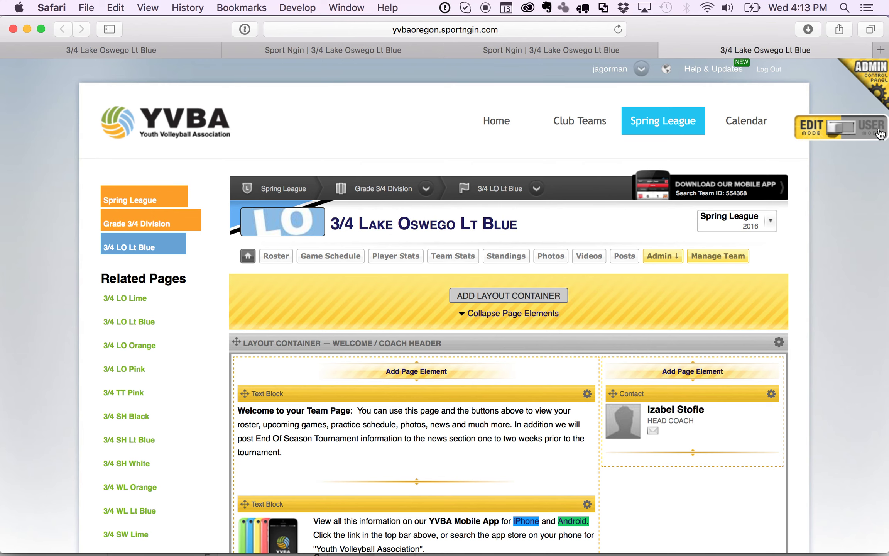